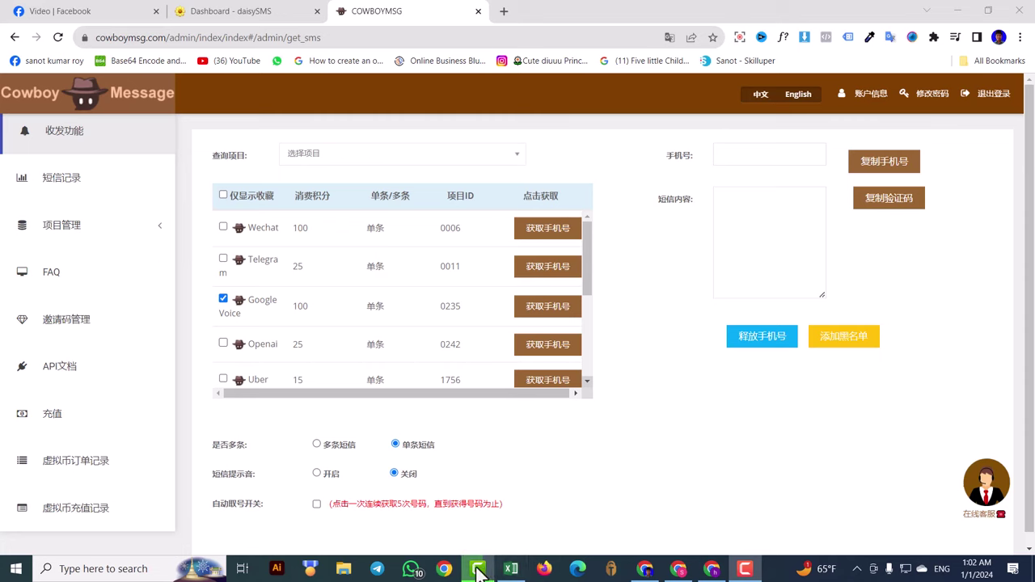
- Switch to the 50 gmail 1 workbook in Excel and review the accounts dated 31/12/2023 and their phone numbers in column D
{"action": "left_click", "coordinate": [511, 569]}
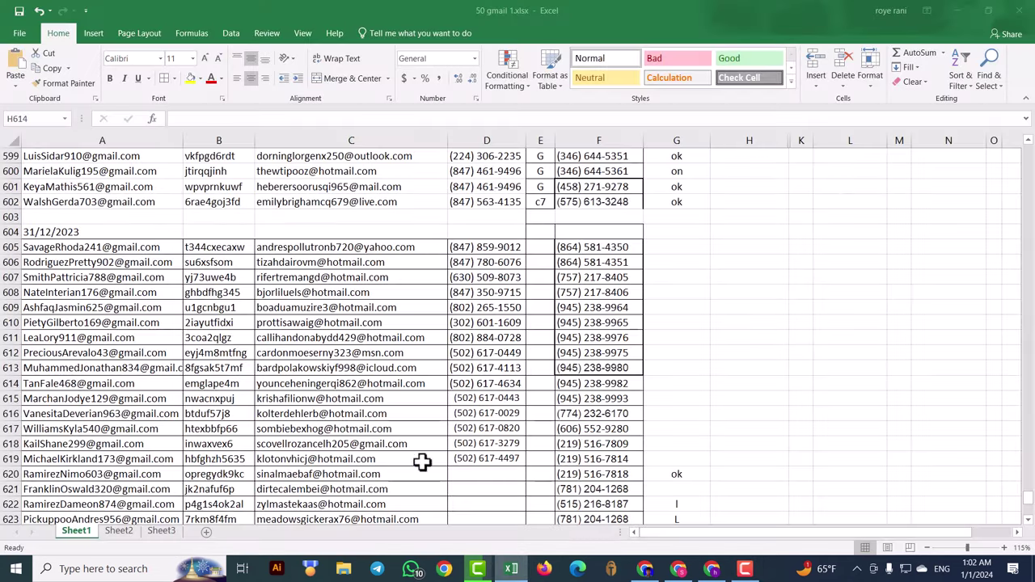
{"action": "left_click", "coordinate": [32, 233]}
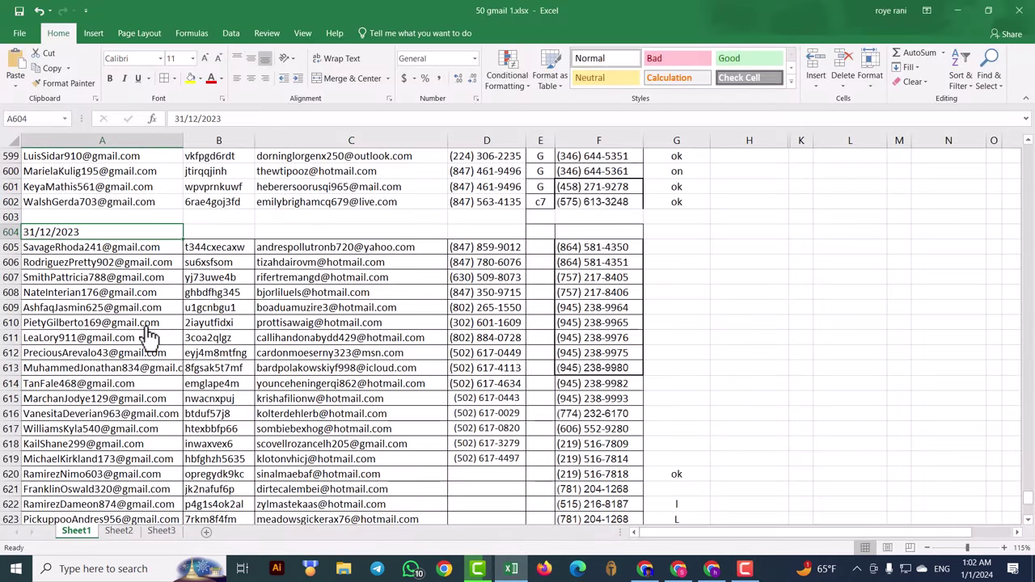
{"action": "scroll", "coordinate": [147, 334], "scroll_direction": "down", "scroll_amount": 1}
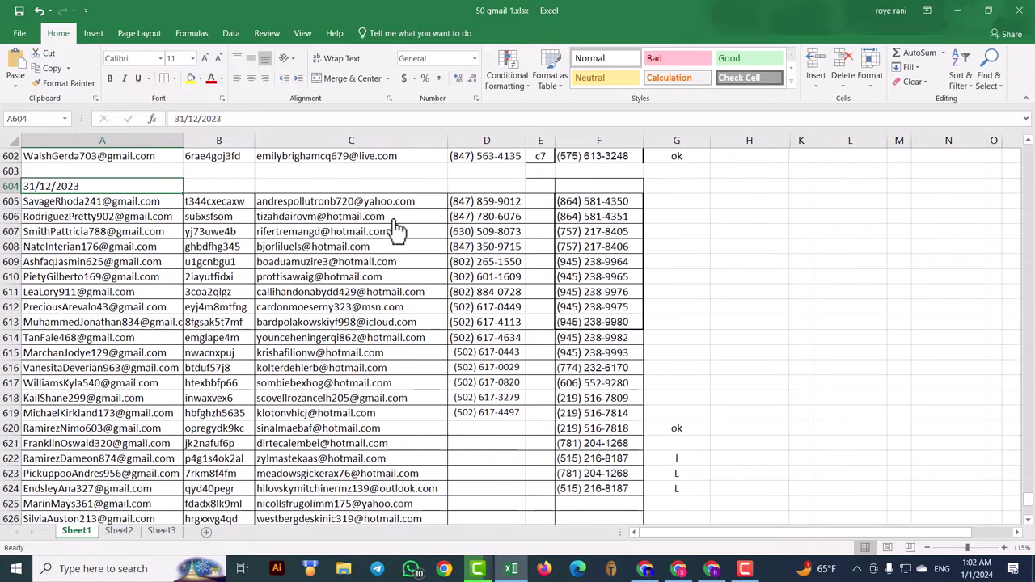
{"action": "left_click_drag", "start_coordinate": [499, 202], "coordinate": [508, 412]}
{"action": "left_click", "coordinate": [490, 430]}
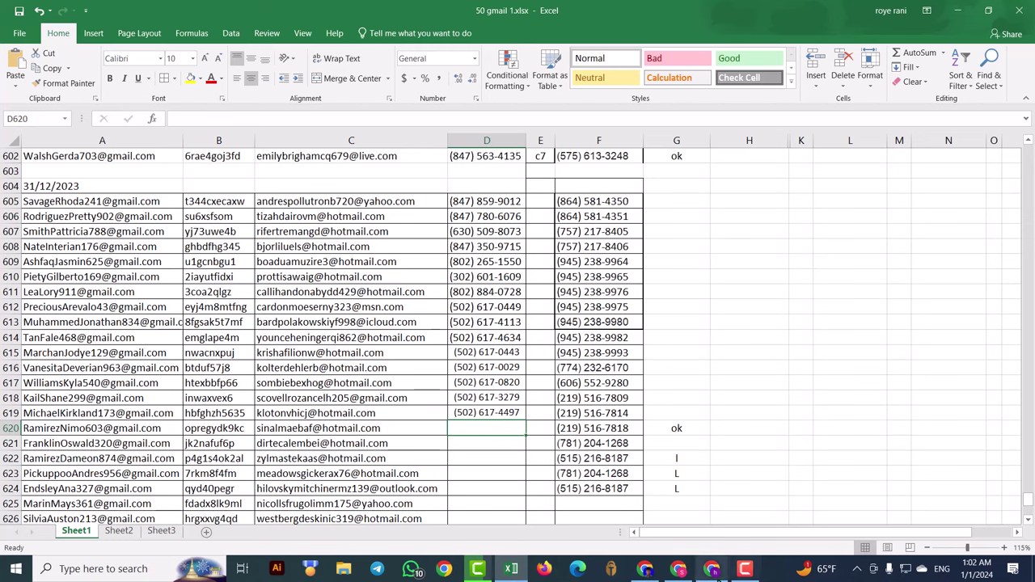
- Switch to Chrome and bring up the daisySMS dashboard
{"action": "left_click", "coordinate": [652, 572]}
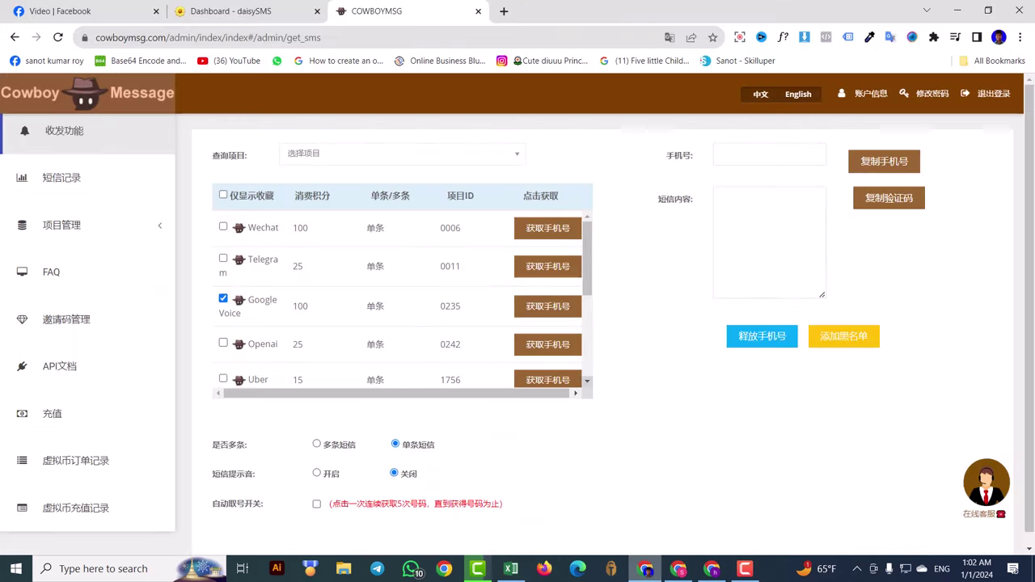
{"action": "left_click", "coordinate": [236, 12]}
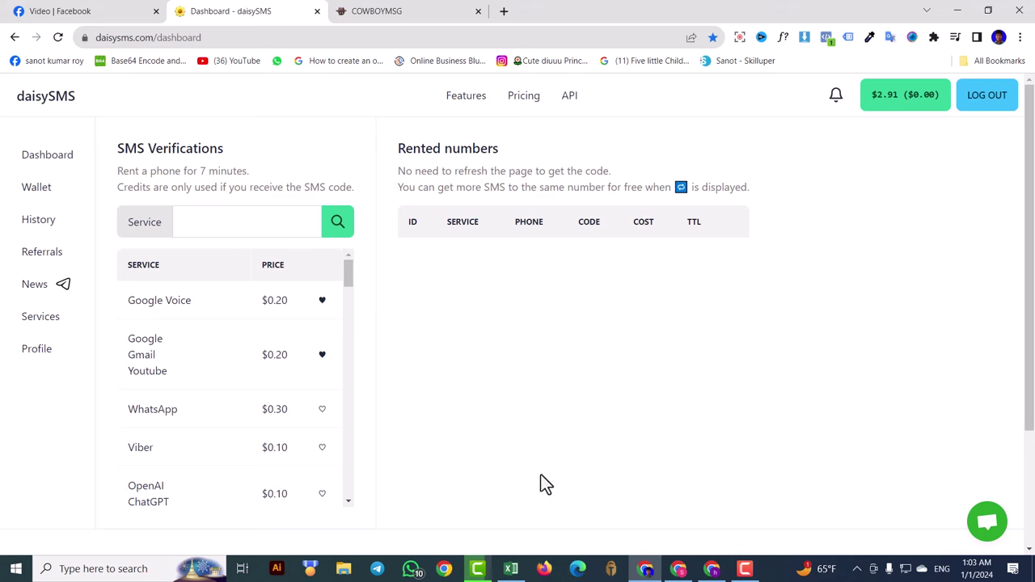
- Switch to the Google Voice window and review the account's call history and messages
{"action": "left_click", "coordinate": [712, 569]}
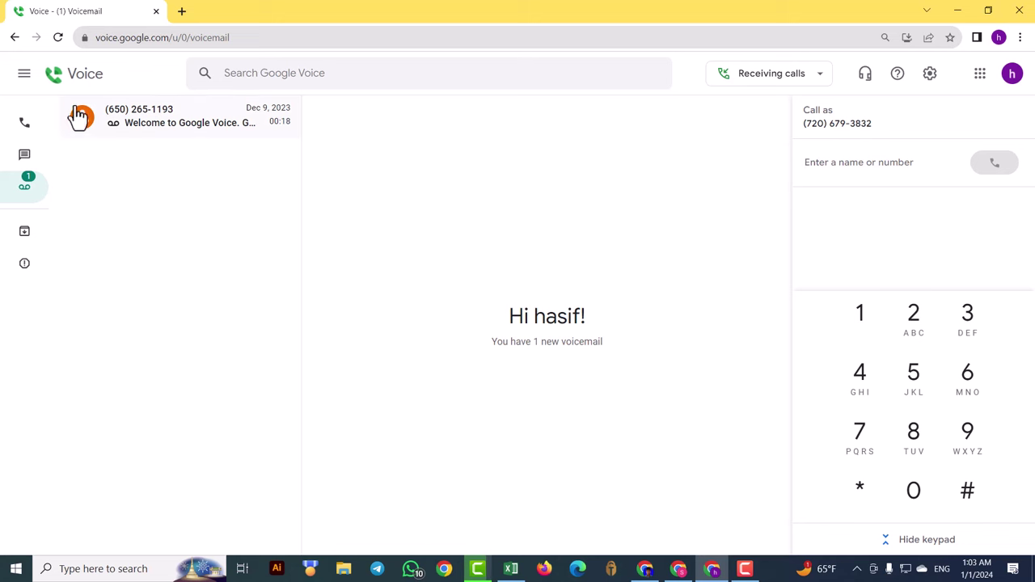
{"action": "left_click", "coordinate": [23, 127]}
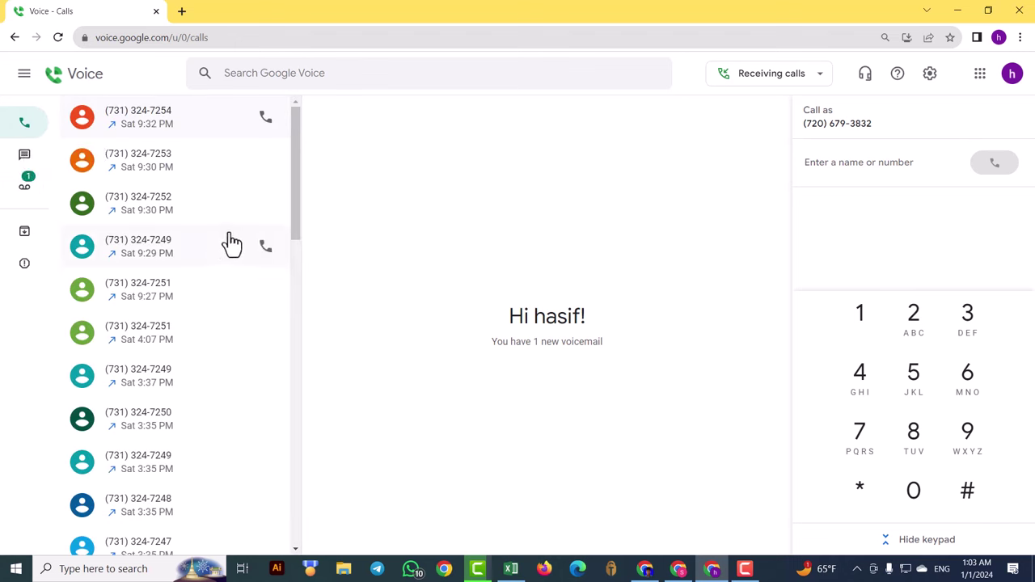
{"action": "scroll", "coordinate": [221, 245], "scroll_direction": "down", "scroll_amount": 15}
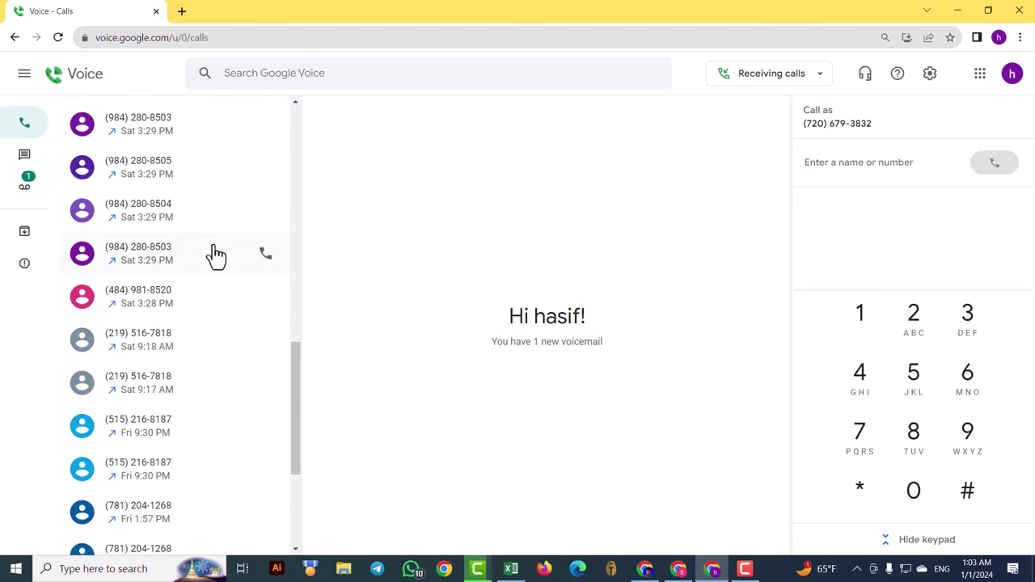
{"action": "scroll", "coordinate": [217, 257], "scroll_direction": "up", "scroll_amount": 15}
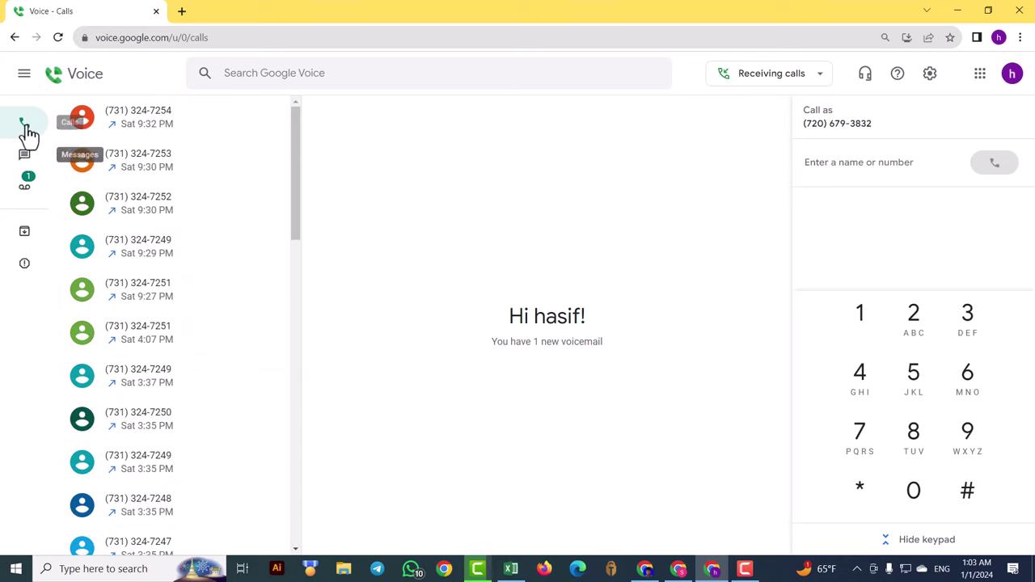
{"action": "left_click", "coordinate": [24, 155]}
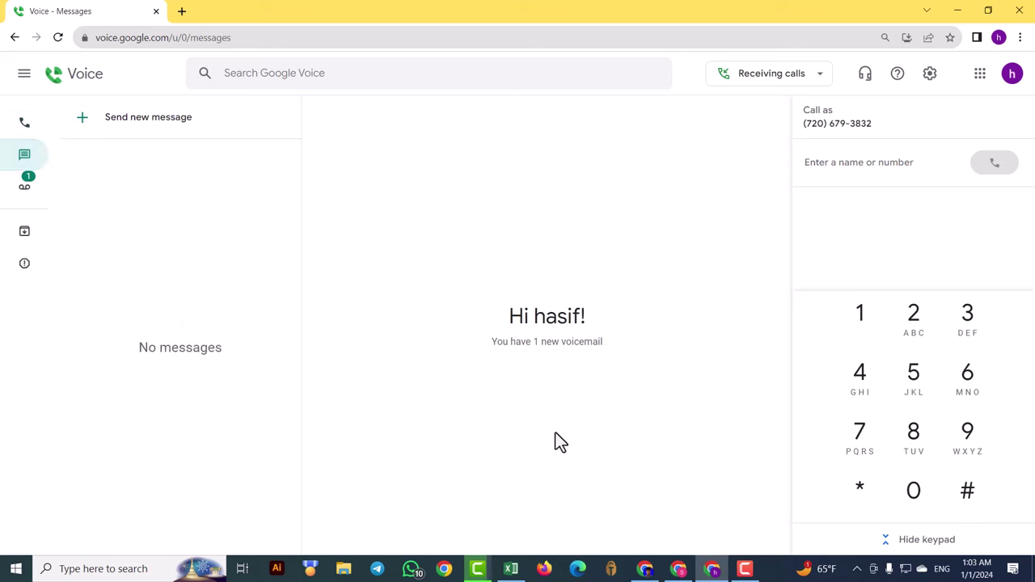
- Return to the daisySMS dashboard, mark the Google Voice and Google Gmail Youtube prices with a screen-capture selection, and discard the capture
{"action": "left_click", "coordinate": [677, 569]}
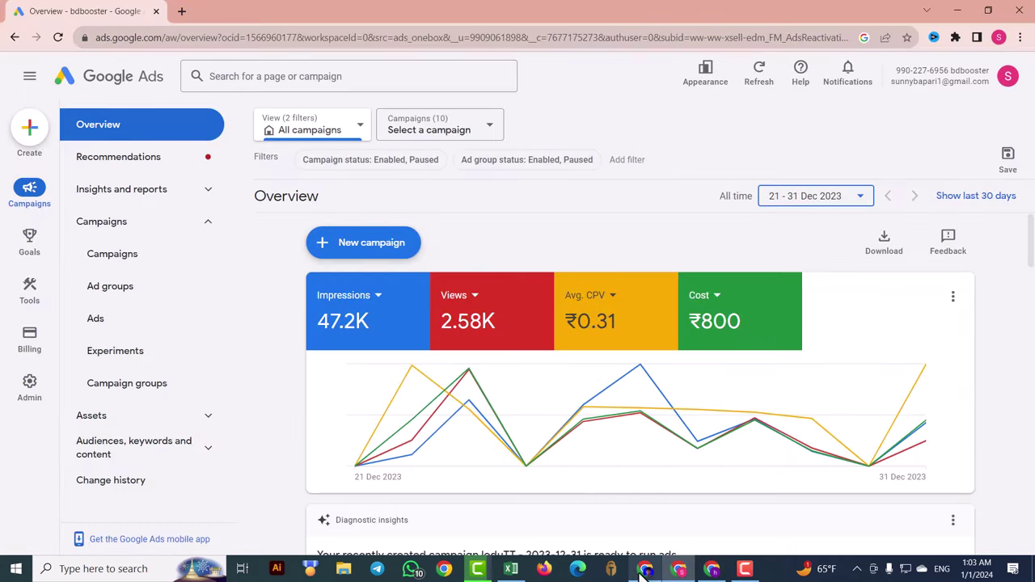
{"action": "left_click", "coordinate": [644, 569]}
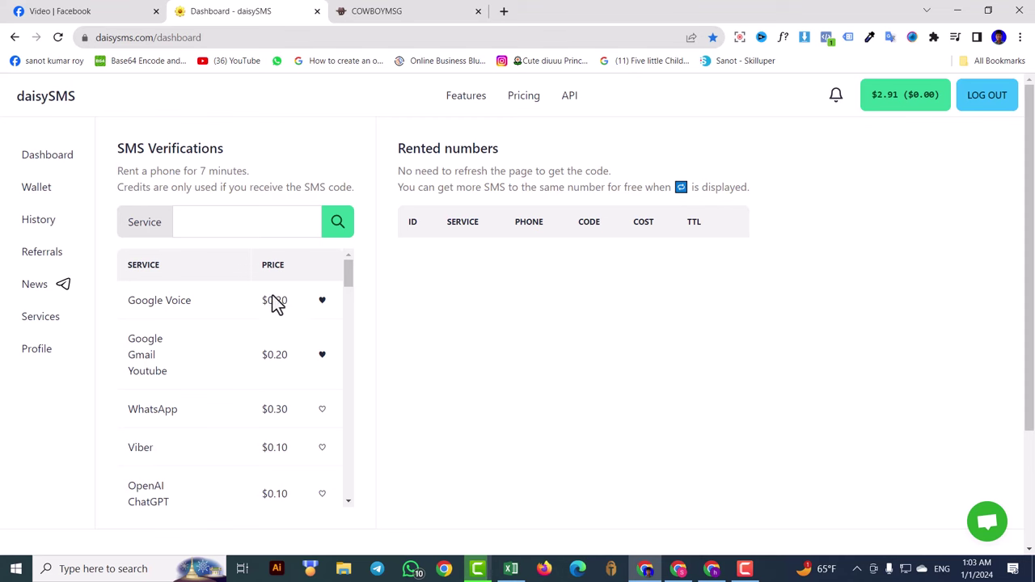
{"action": "key", "text": "Print"}
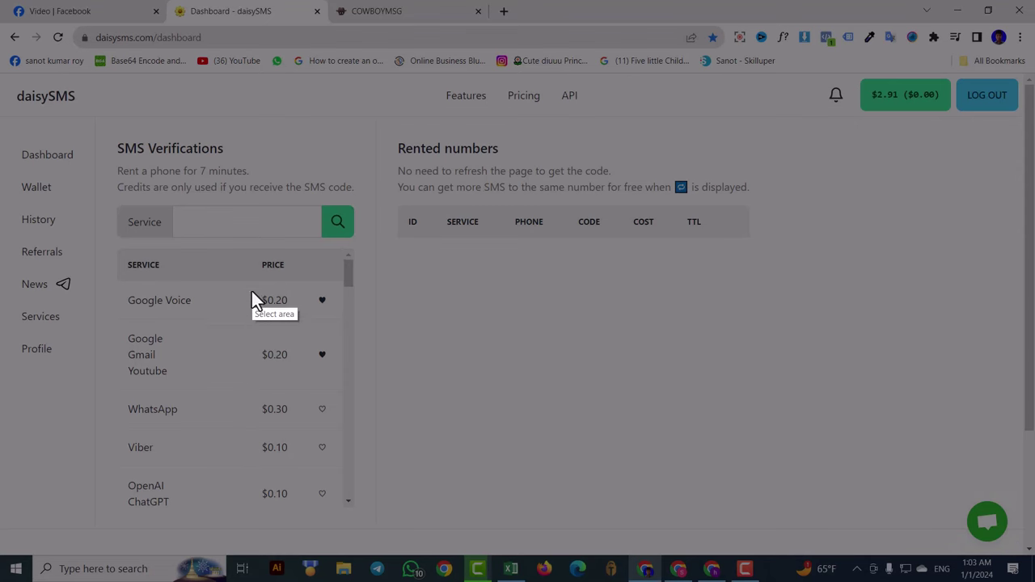
{"action": "left_click_drag", "start_coordinate": [251, 284], "coordinate": [311, 317]}
{"action": "left_click_drag", "start_coordinate": [252, 340], "coordinate": [304, 367]}
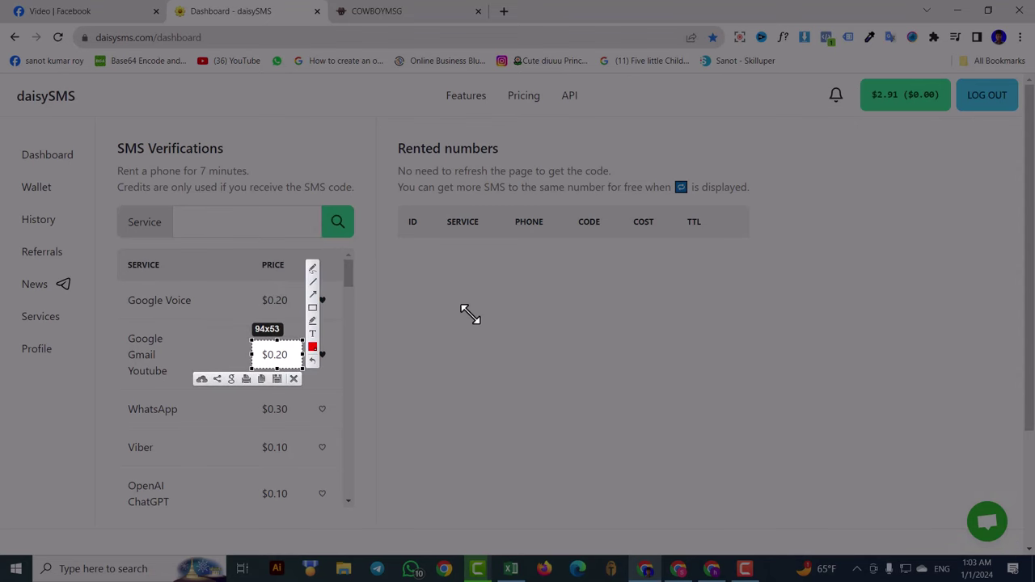
{"action": "left_click", "coordinate": [294, 378]}
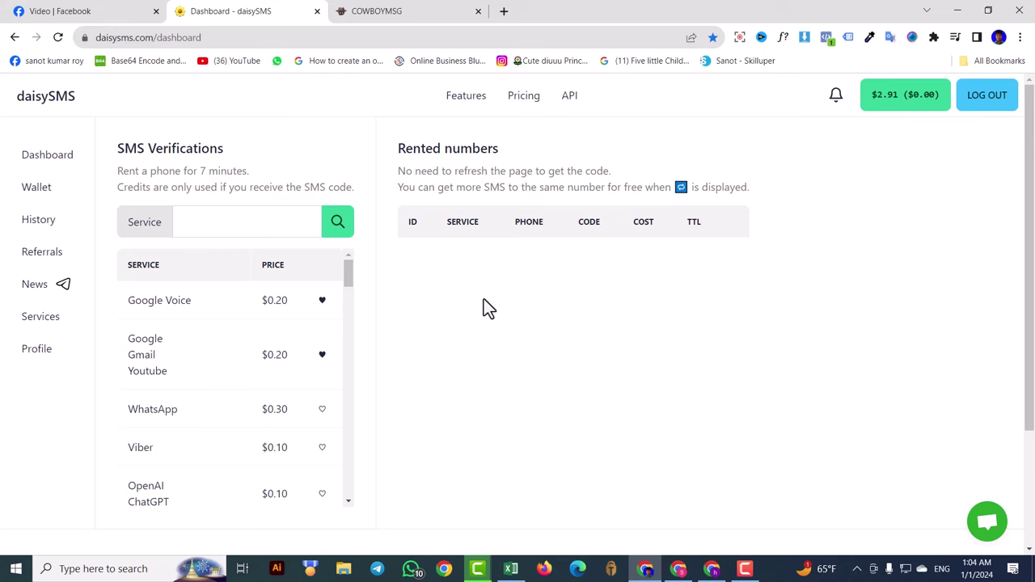
- Bring up the COWBOYMSG page and put the focus in its phone number field
{"action": "left_click", "coordinate": [372, 11]}
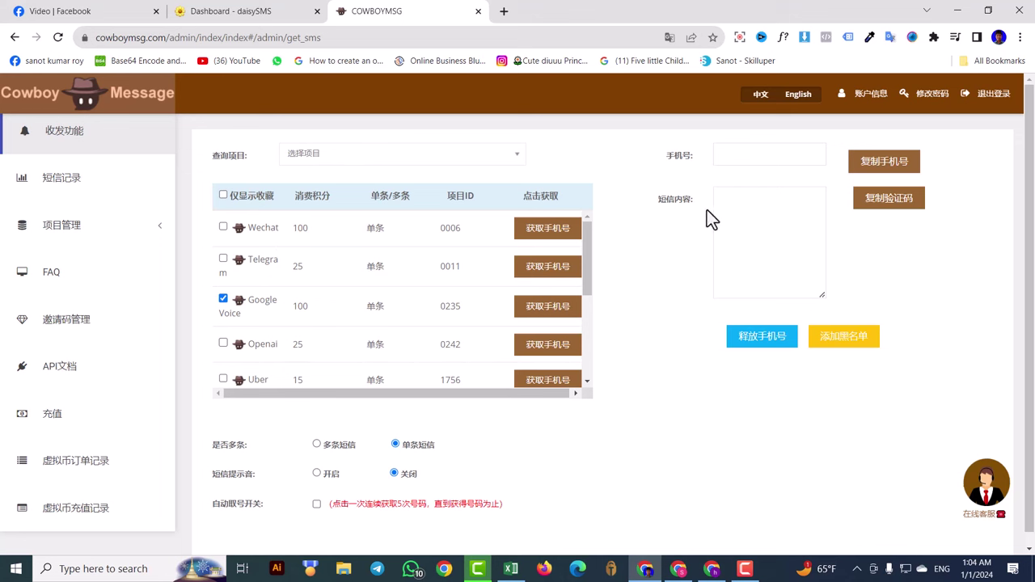
{"action": "left_click", "coordinate": [735, 155]}
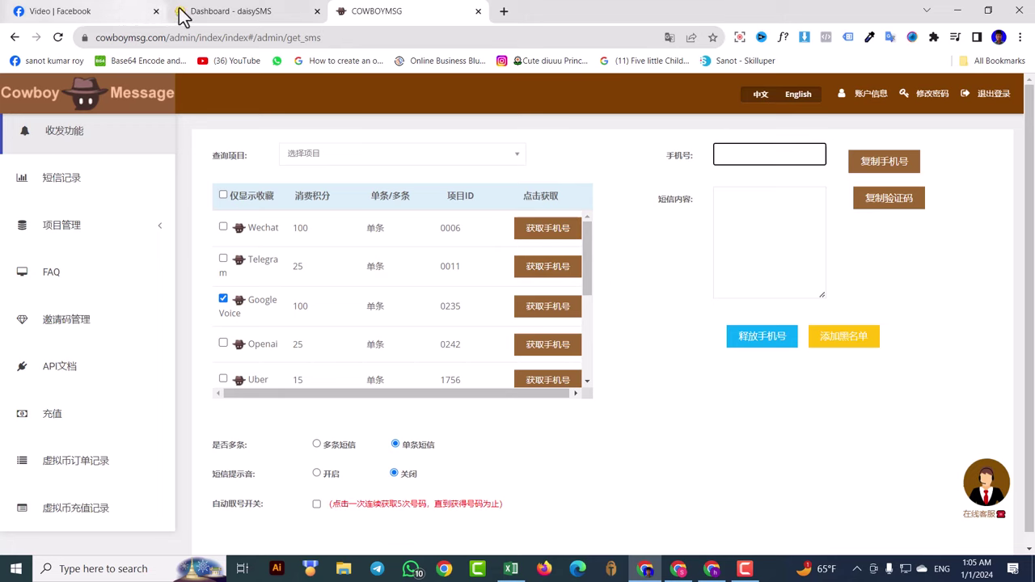
- Return to the daisySMS dashboard, mark the support chat bubble with a screen-capture selection, and discard the capture
{"action": "left_click", "coordinate": [202, 11]}
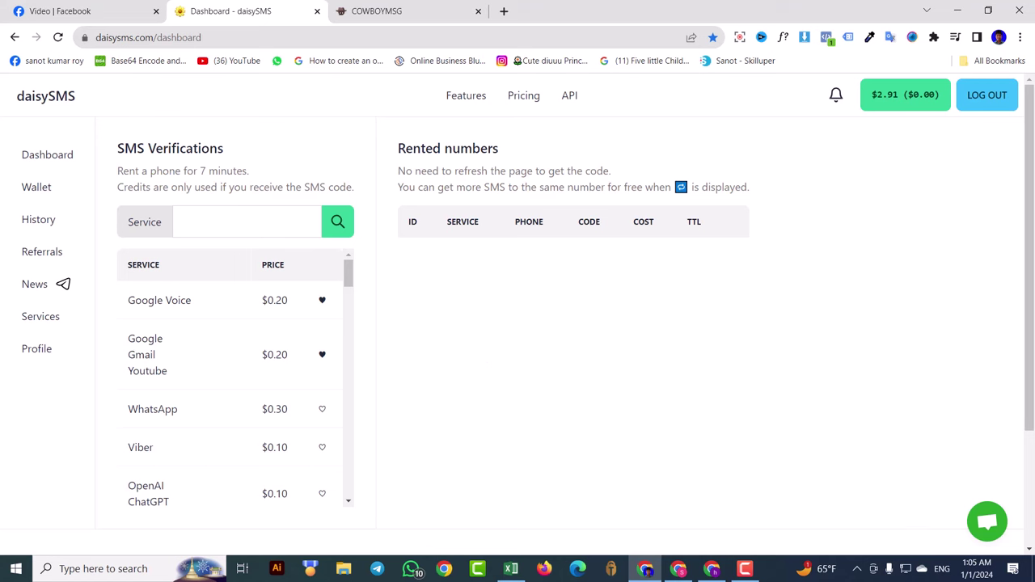
{"action": "key", "text": "Print"}
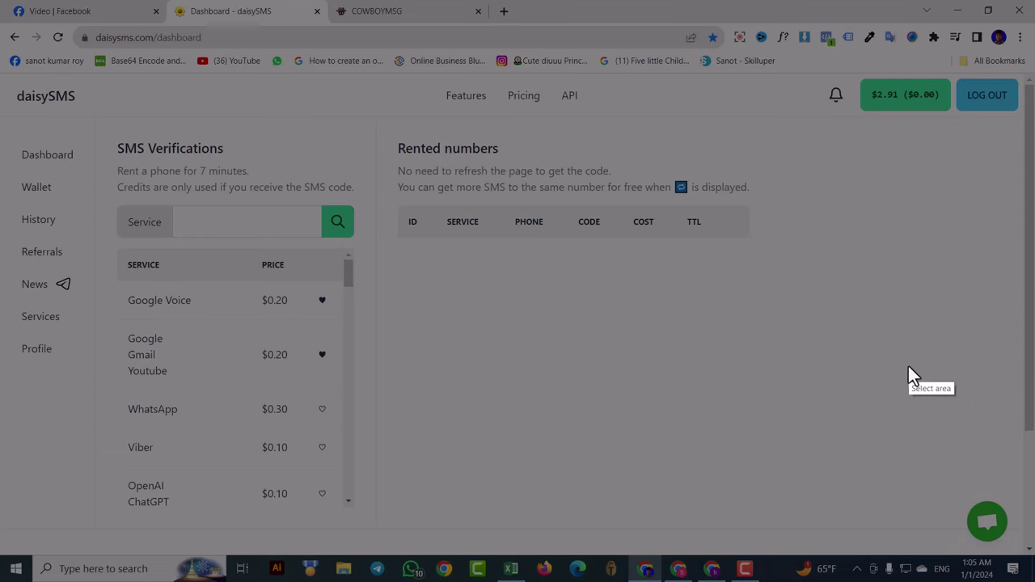
{"action": "left_click_drag", "start_coordinate": [951, 412], "coordinate": [1015, 551]}
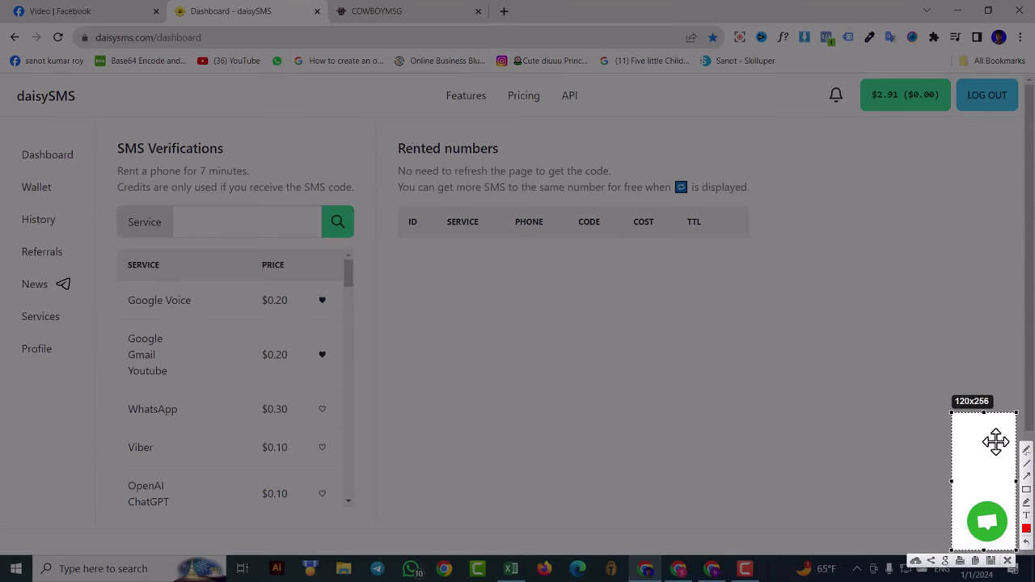
{"action": "left_click", "coordinate": [1006, 561]}
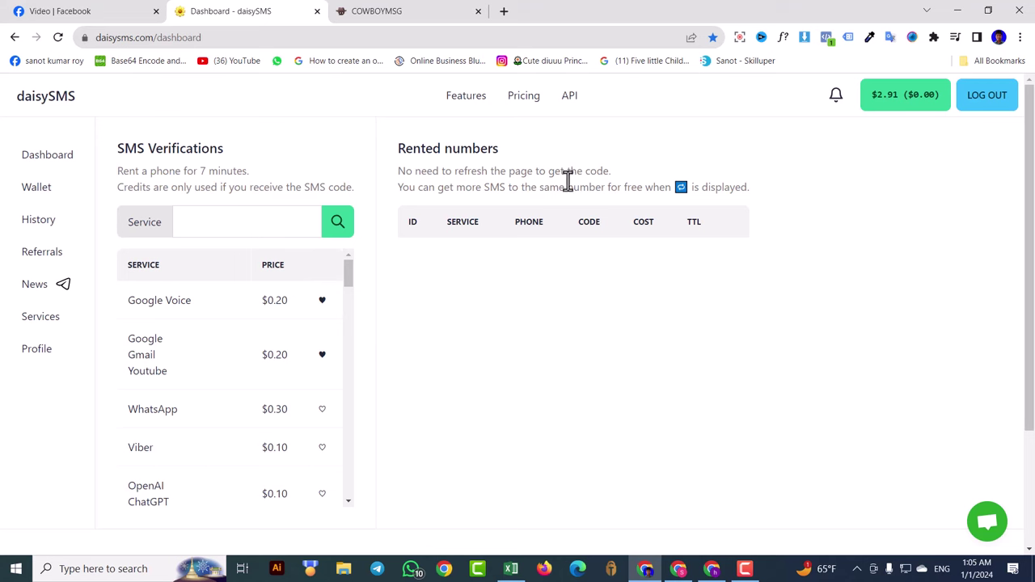
- Switch to the YOUTUBE HELPER Facebook group and look through its header and recent posts
{"action": "key", "text": "ctrl+shift+Tab"}
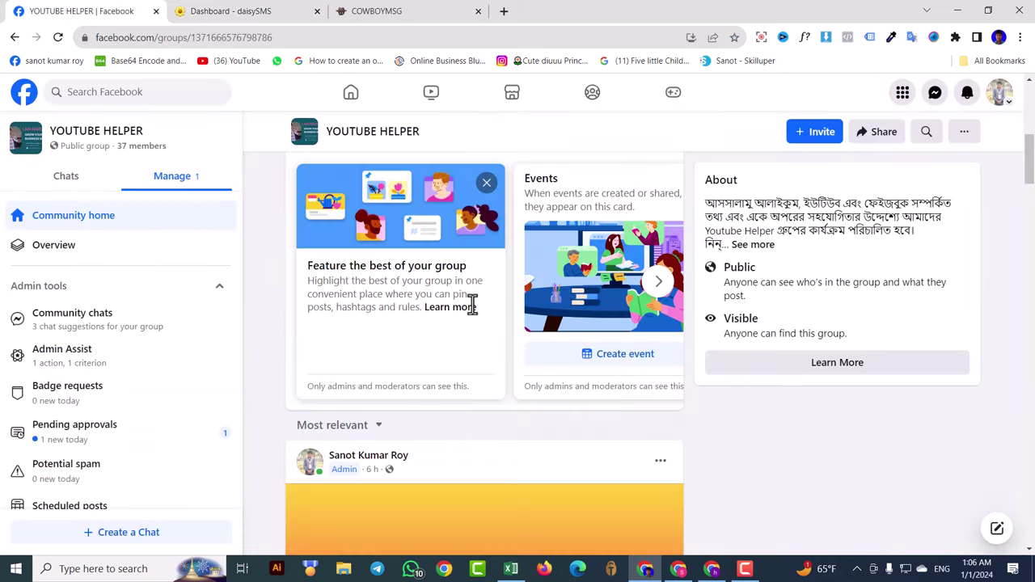
{"action": "scroll", "coordinate": [472, 307], "scroll_direction": "up", "scroll_amount": 4}
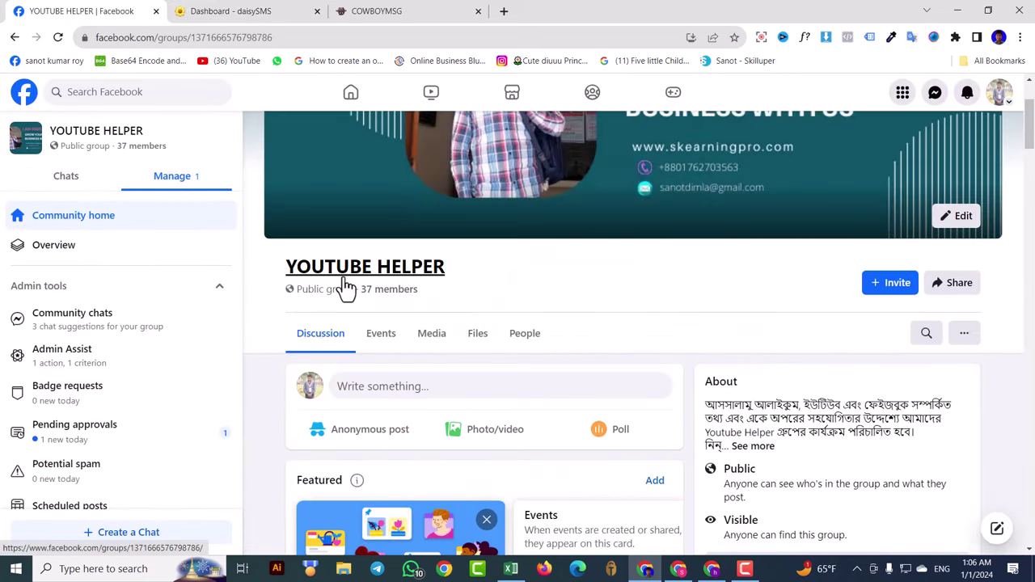
{"action": "scroll", "coordinate": [582, 295], "scroll_direction": "down", "scroll_amount": 5}
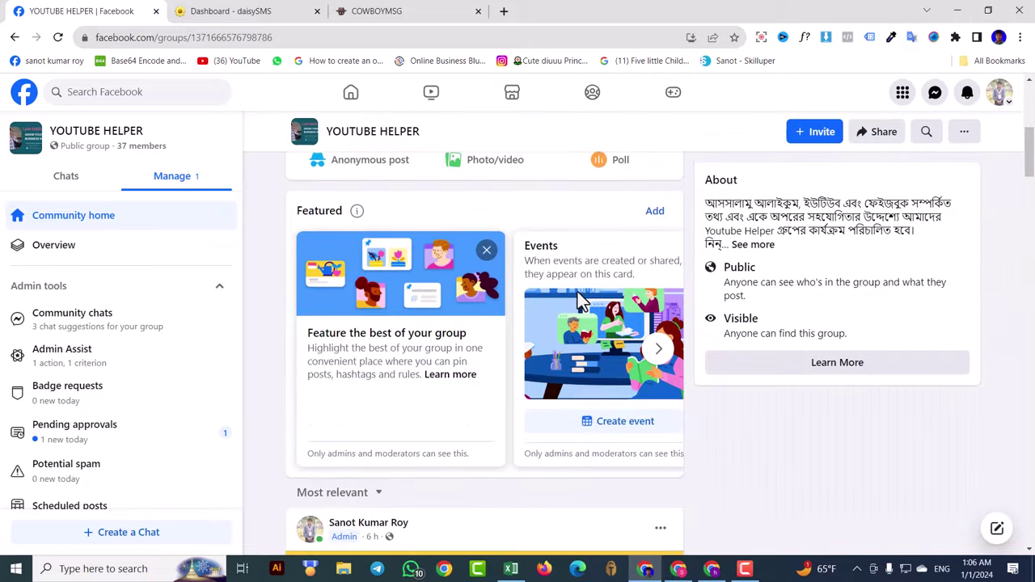
{"action": "scroll", "coordinate": [575, 296], "scroll_direction": "down", "scroll_amount": 10}
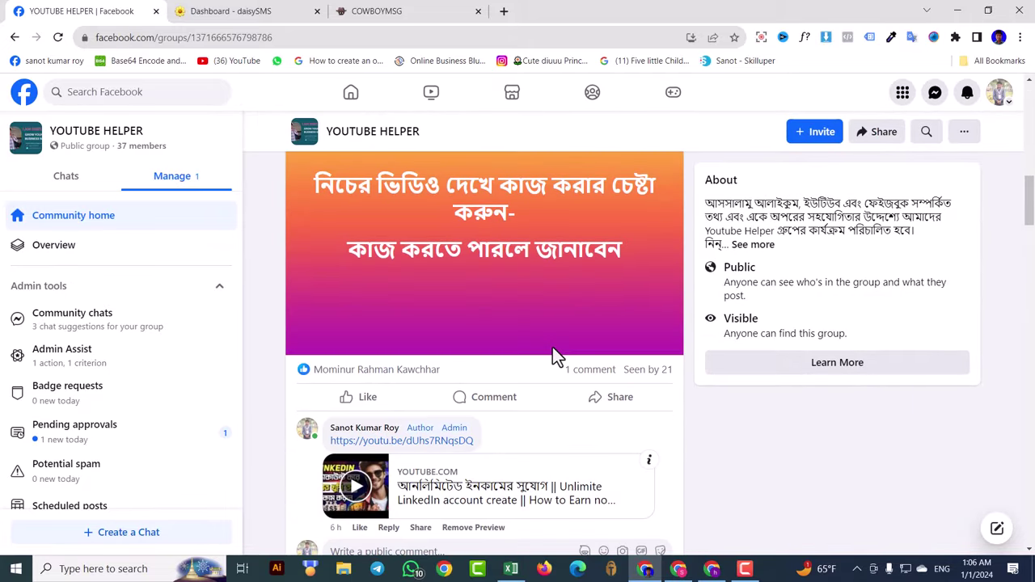
{"action": "scroll", "coordinate": [548, 344], "scroll_direction": "down", "scroll_amount": 3}
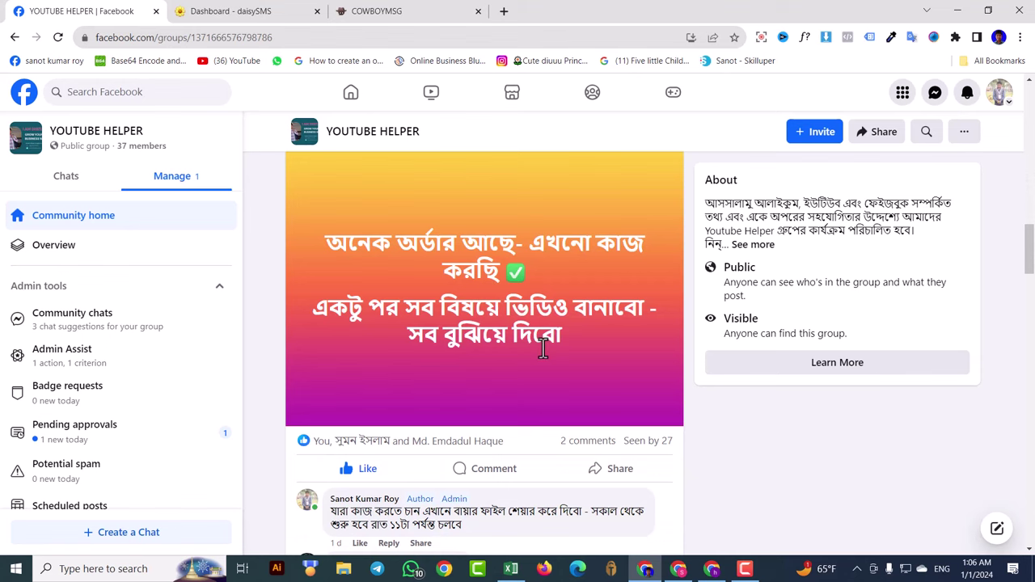
{"action": "scroll", "coordinate": [541, 353], "scroll_direction": "down", "scroll_amount": 8}
{"action": "scroll", "coordinate": [545, 355], "scroll_direction": "up", "scroll_amount": 8}
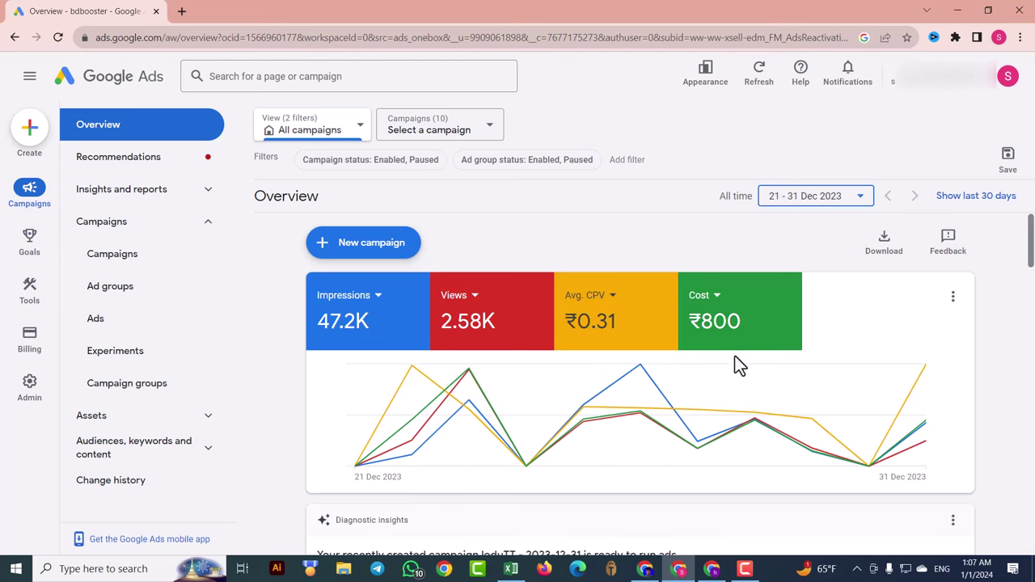
- Return to the 50 gmail 1 workbook and review the accounts in rows 620 to 636 that lack a phone number in column D
{"action": "left_click", "coordinate": [644, 569]}
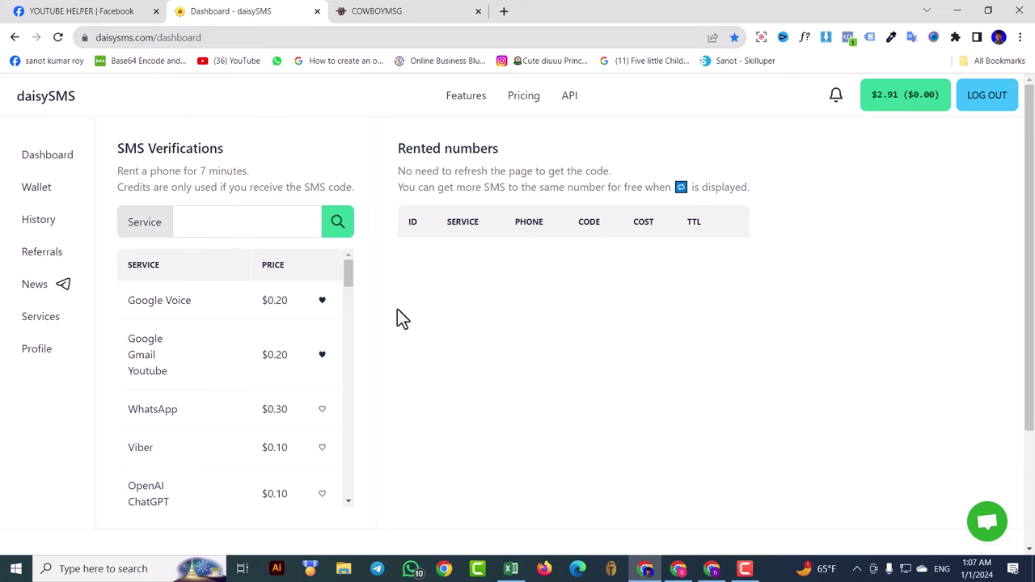
{"action": "left_click", "coordinate": [511, 568]}
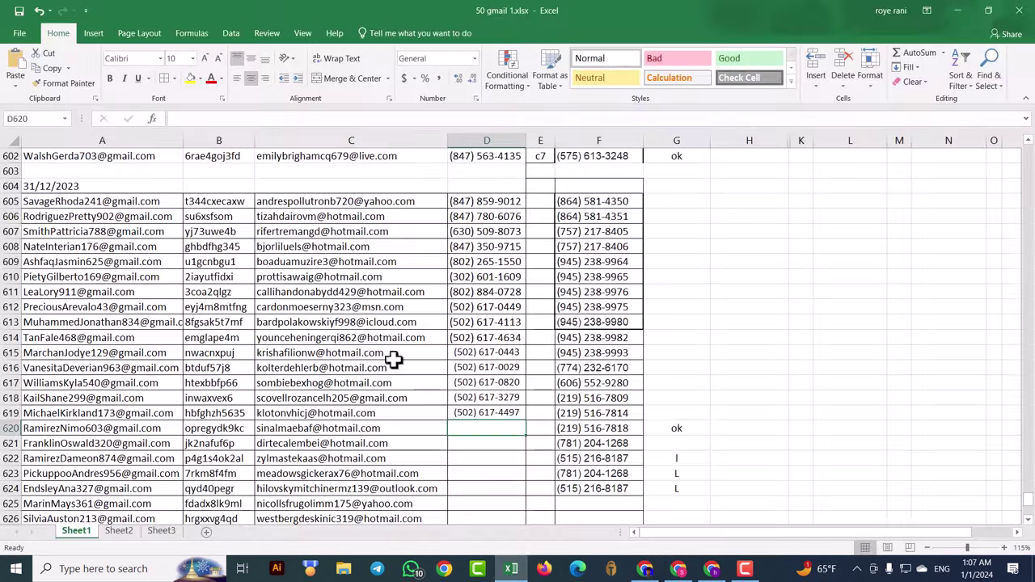
{"action": "scroll", "coordinate": [374, 402], "scroll_direction": "down", "scroll_amount": 4}
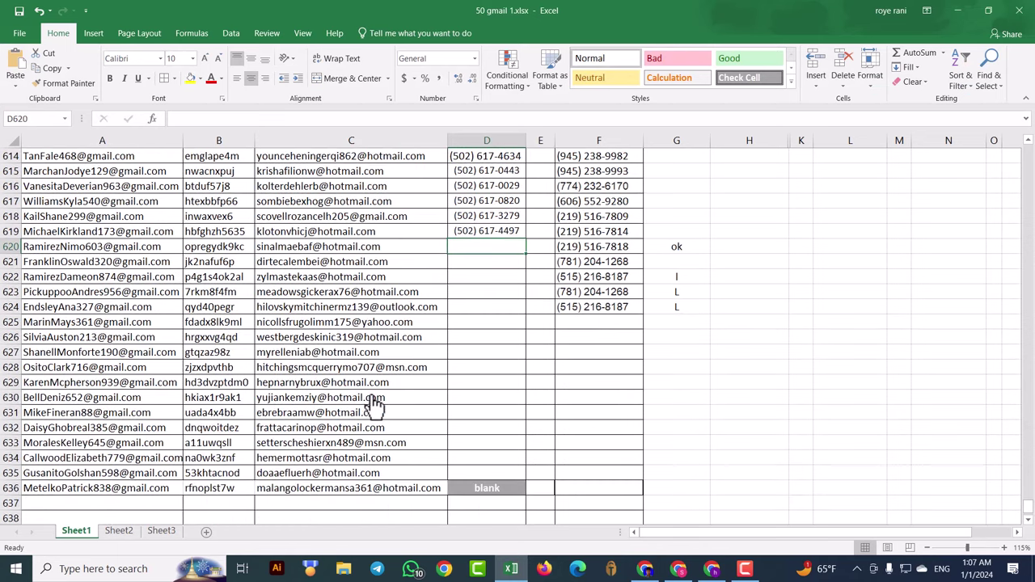
{"action": "left_click_drag", "start_coordinate": [394, 246], "coordinate": [381, 487]}
{"action": "left_click", "coordinate": [499, 383]}
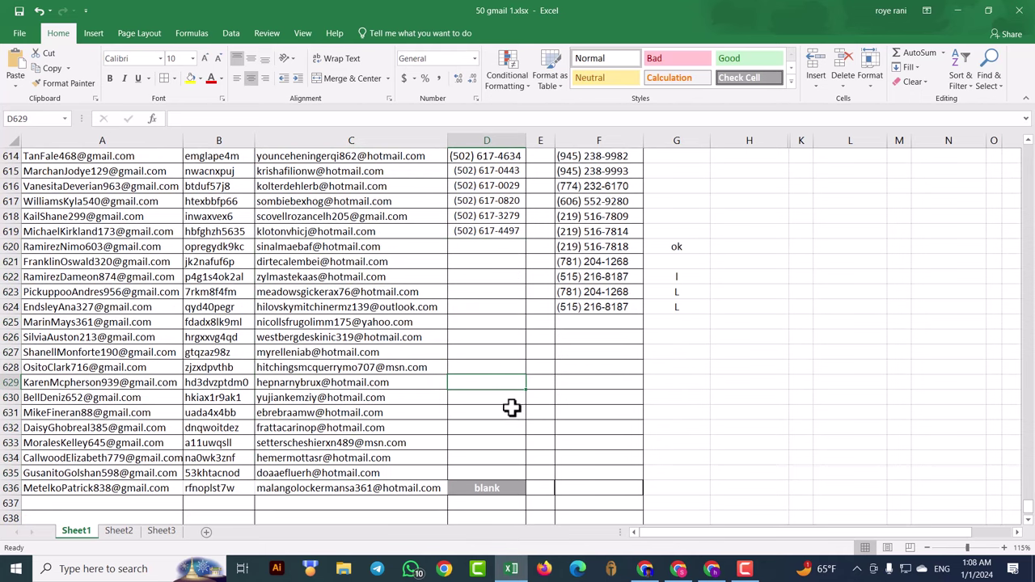
{"action": "scroll", "coordinate": [509, 406], "scroll_direction": "up", "scroll_amount": 1}
{"action": "scroll", "coordinate": [504, 404], "scroll_direction": "up", "scroll_amount": 1}
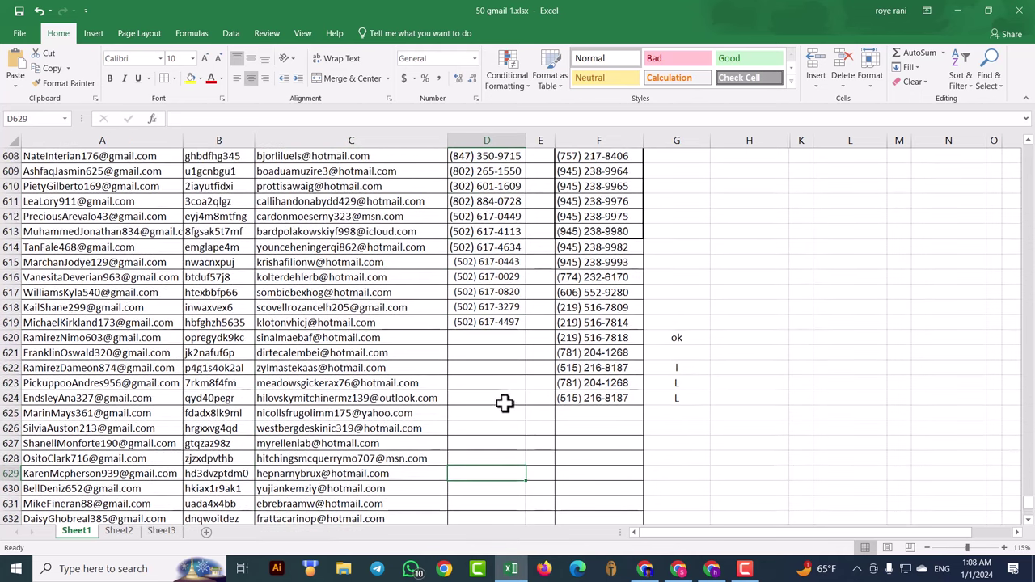
{"action": "scroll", "coordinate": [503, 402], "scroll_direction": "up", "scroll_amount": 2}
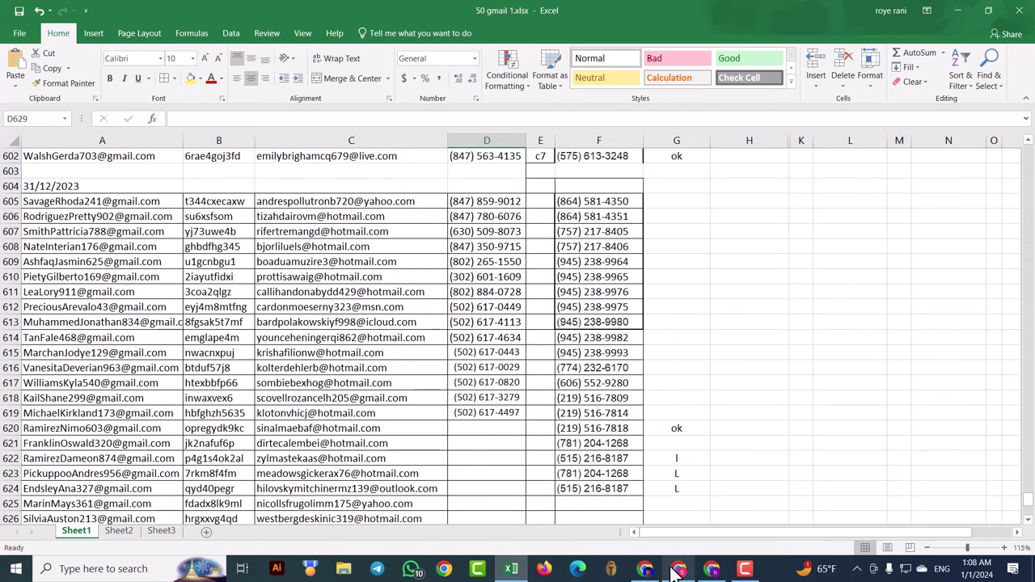
- Switch back to Chrome and compare the Google Voice offers on daisySMS and COWBOYMSG, finishing on the daisySMS dashboard
{"action": "left_click", "coordinate": [645, 570]}
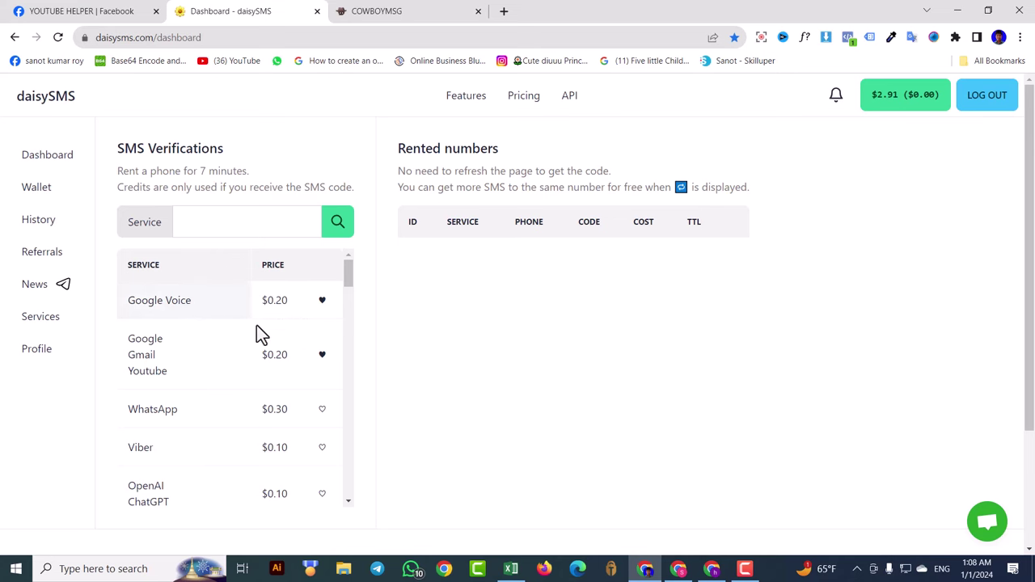
{"action": "left_click", "coordinate": [406, 11]}
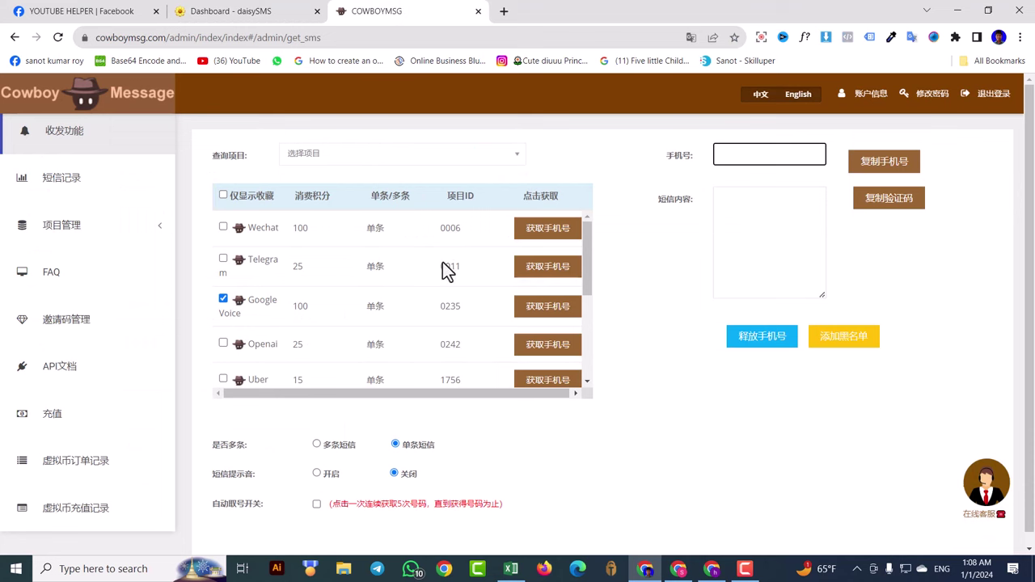
{"action": "left_click", "coordinate": [245, 10]}
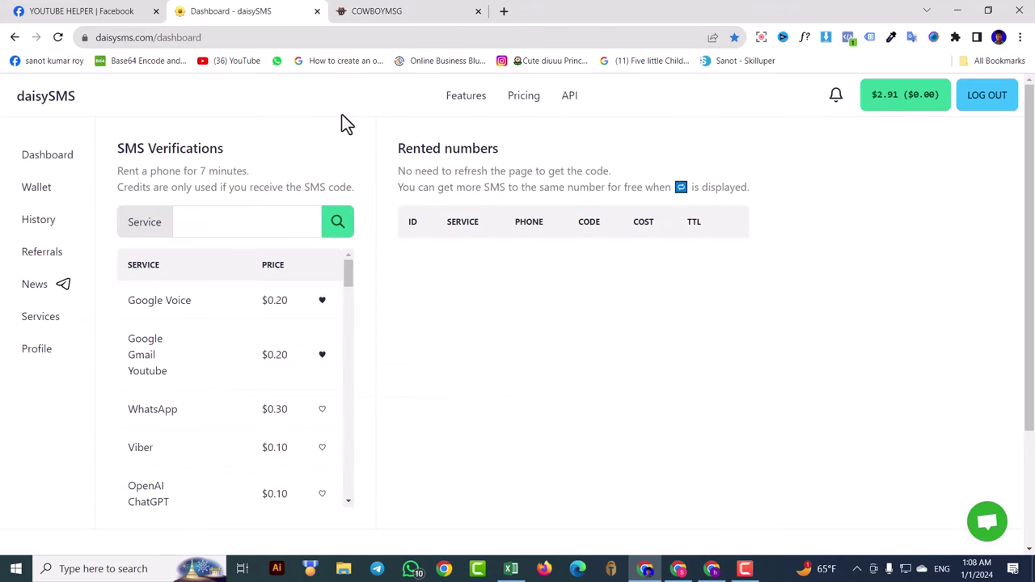